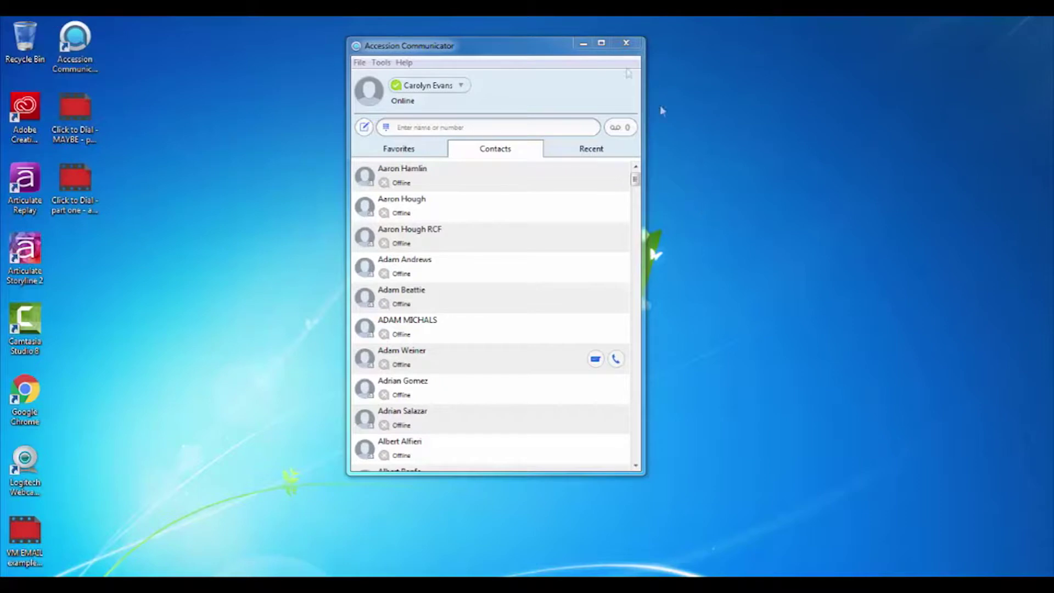
Set 'Make calls using' to Click-to-Dial in the Tools > Options Calls settings.
{"action": "left_click", "coordinate": [378, 64]}
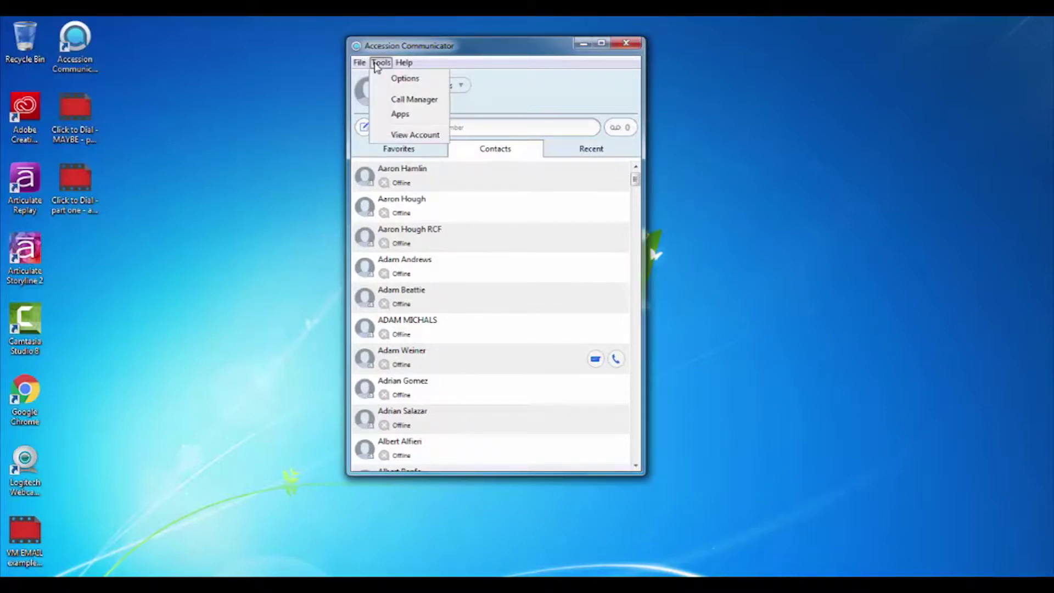
{"action": "left_click", "coordinate": [396, 81]}
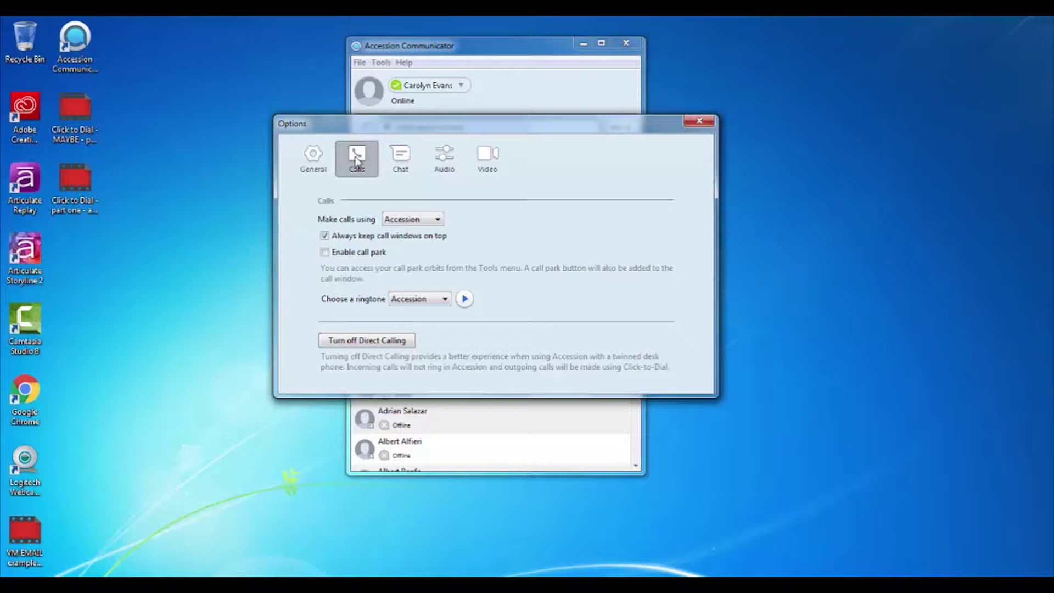
{"action": "left_click", "coordinate": [399, 221]}
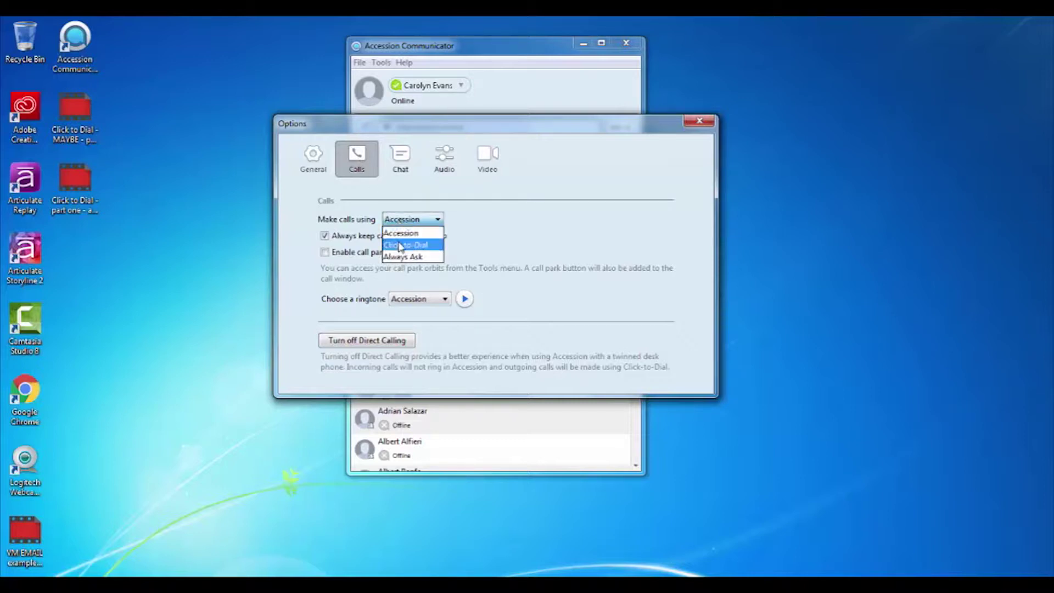
{"action": "left_click", "coordinate": [401, 245]}
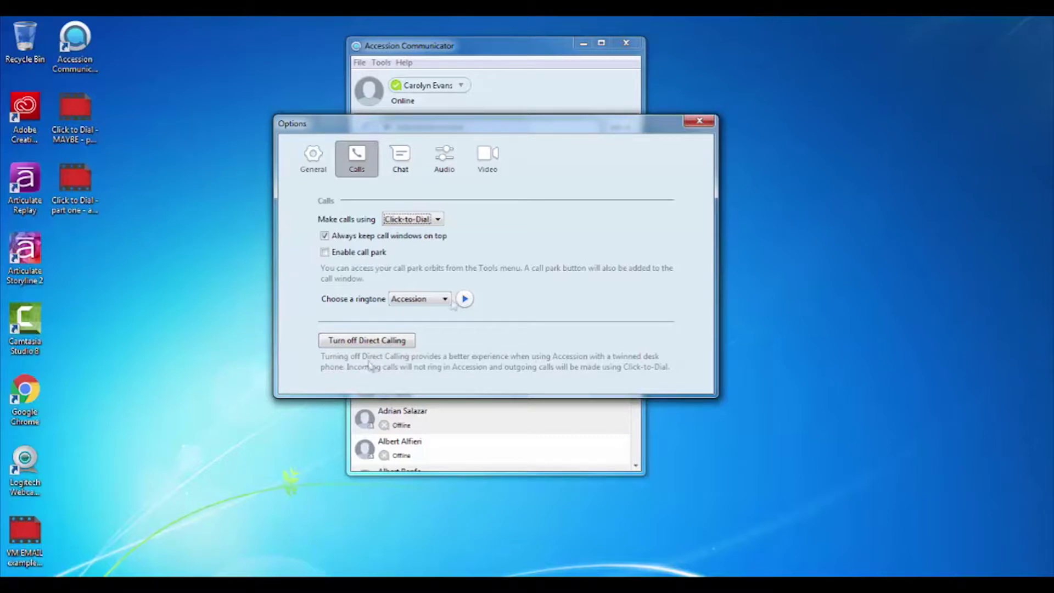
{"action": "left_click", "coordinate": [309, 161]}
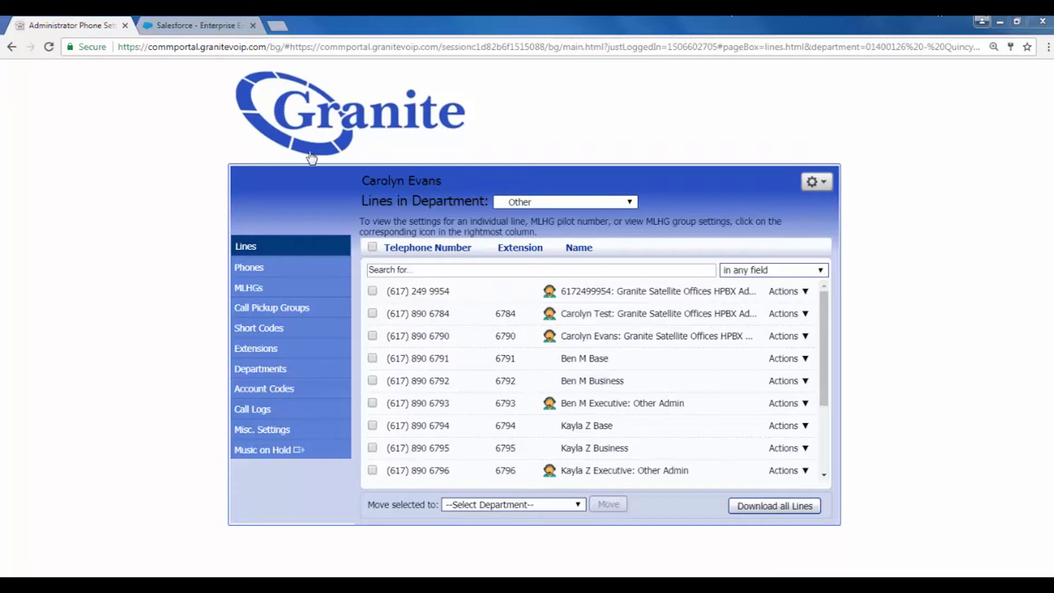
Go from the department's Phones list to the phone profiles management list.
{"action": "left_click", "coordinate": [280, 272]}
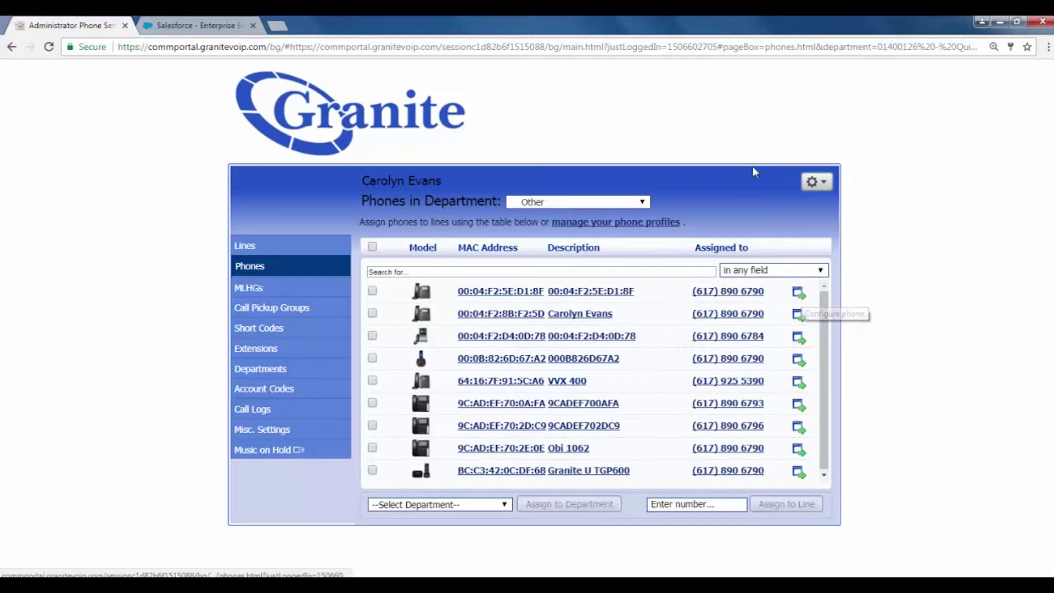
{"action": "left_click", "coordinate": [653, 223]}
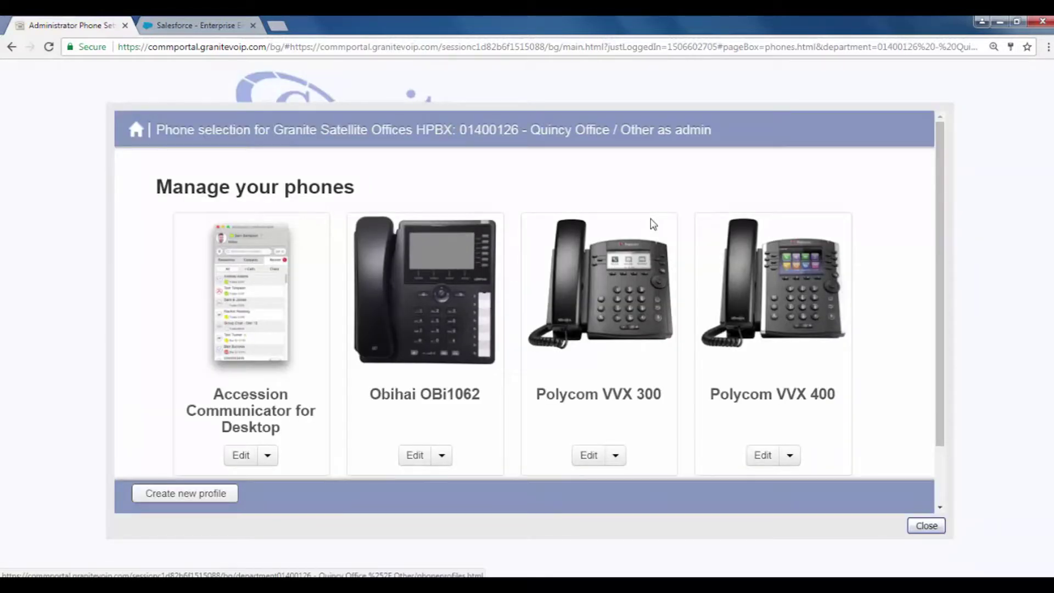
Set CRM Services Enabled to Yes under UC Integration > Enabled Services for Accession Communicator for Desktop.
{"action": "left_click", "coordinate": [246, 457]}
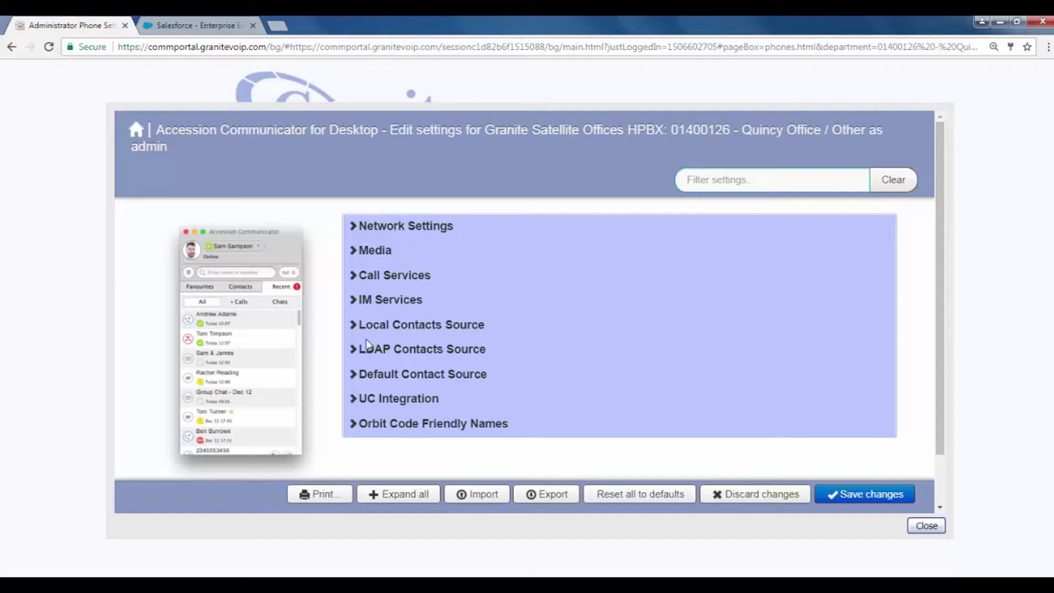
{"action": "left_click", "coordinate": [347, 401]}
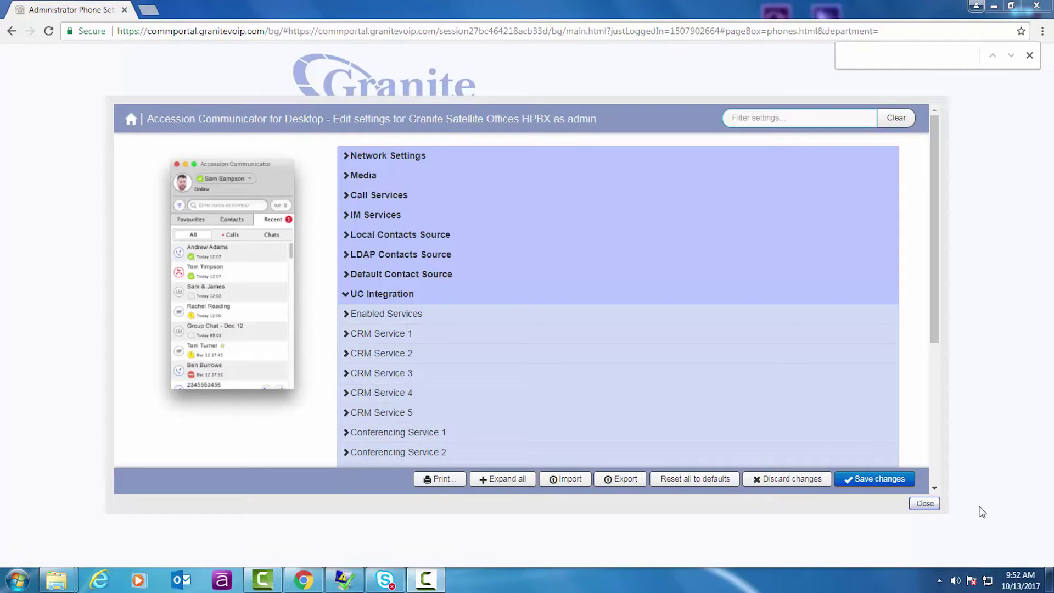
{"action": "left_click", "coordinate": [423, 314]}
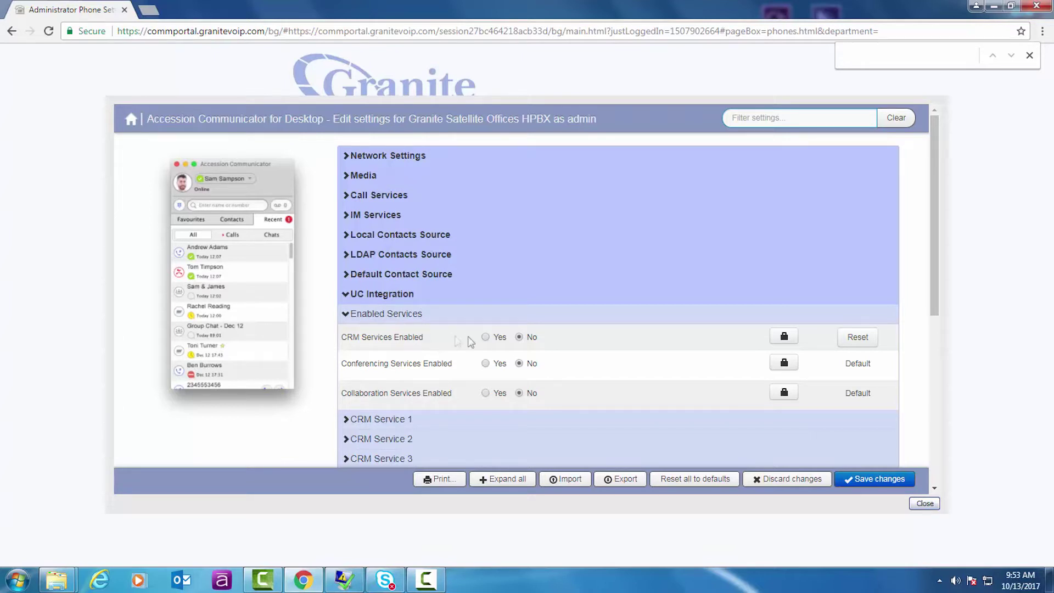
{"action": "left_click", "coordinate": [486, 337]}
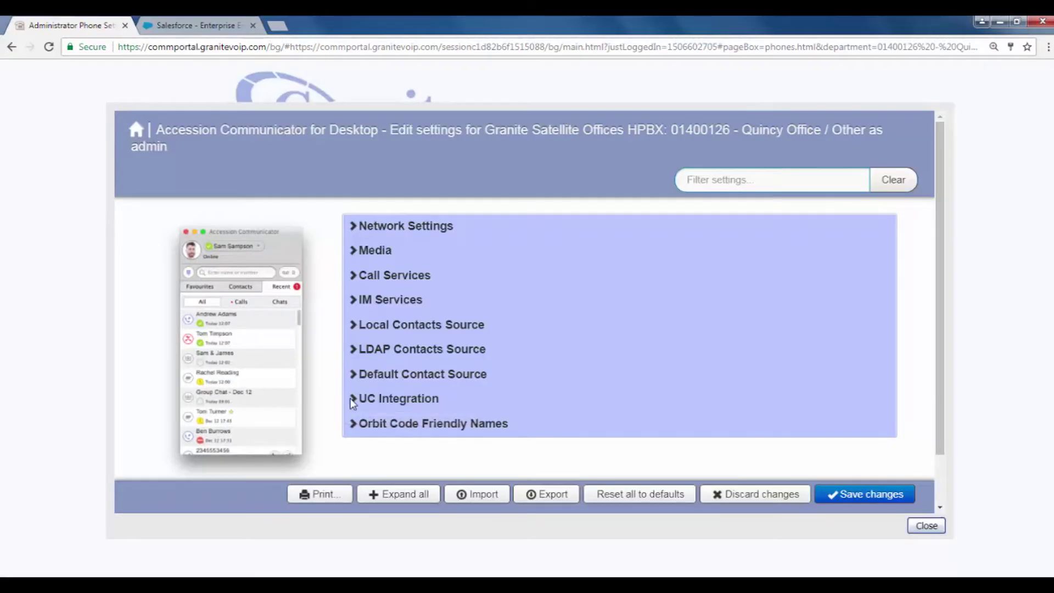
{"action": "left_click", "coordinate": [352, 397]}
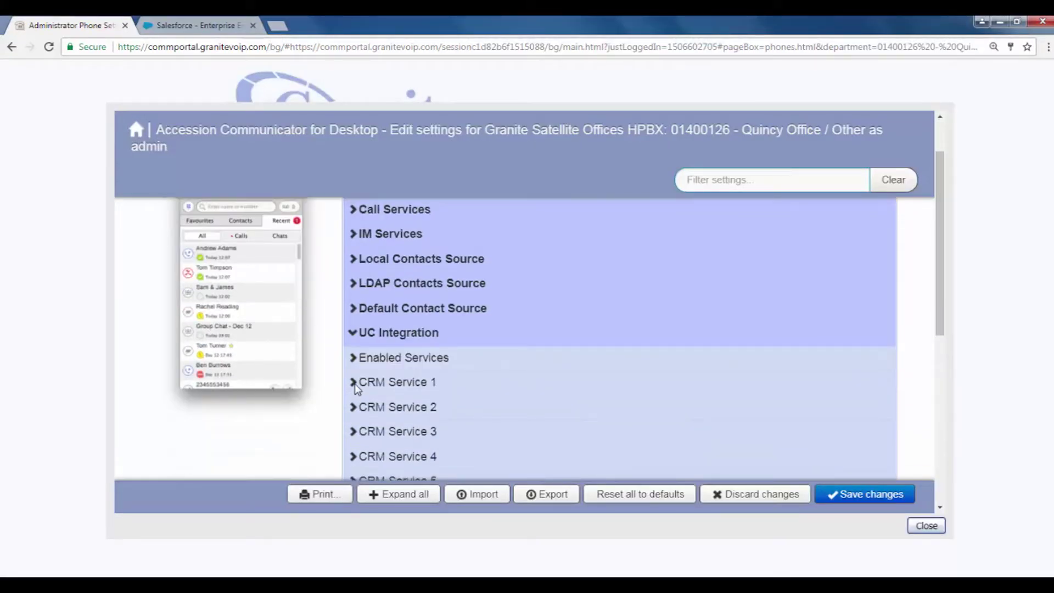
Set CRM Service 1 to Enabled, named 'Salesforce', with the pasted search URL, and save.
{"action": "left_click", "coordinate": [355, 383]}
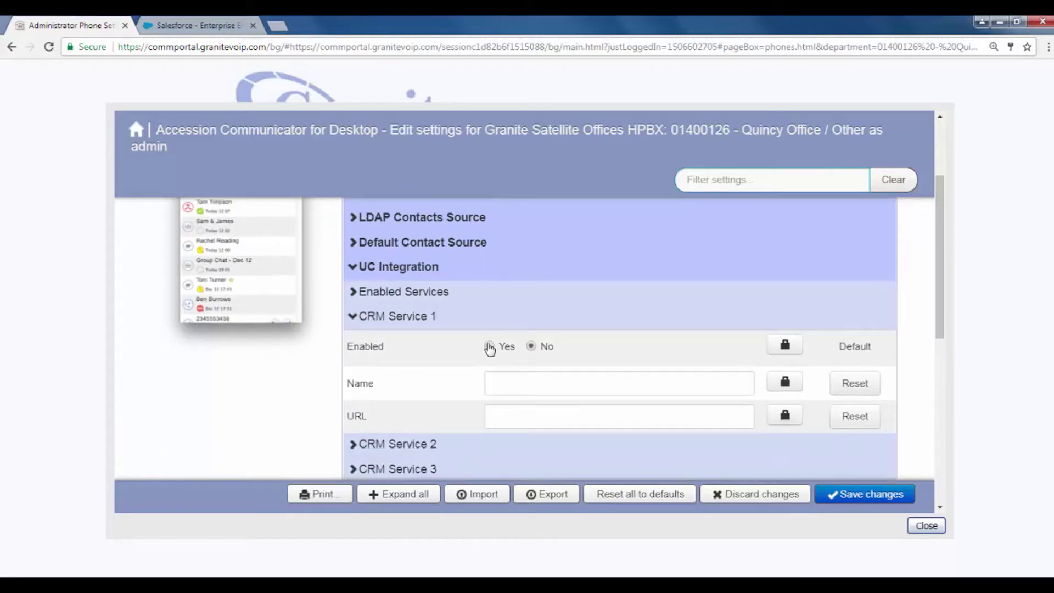
{"action": "left_click", "coordinate": [489, 346]}
{"action": "left_click", "coordinate": [502, 378]}
{"action": "type", "text": "S"}
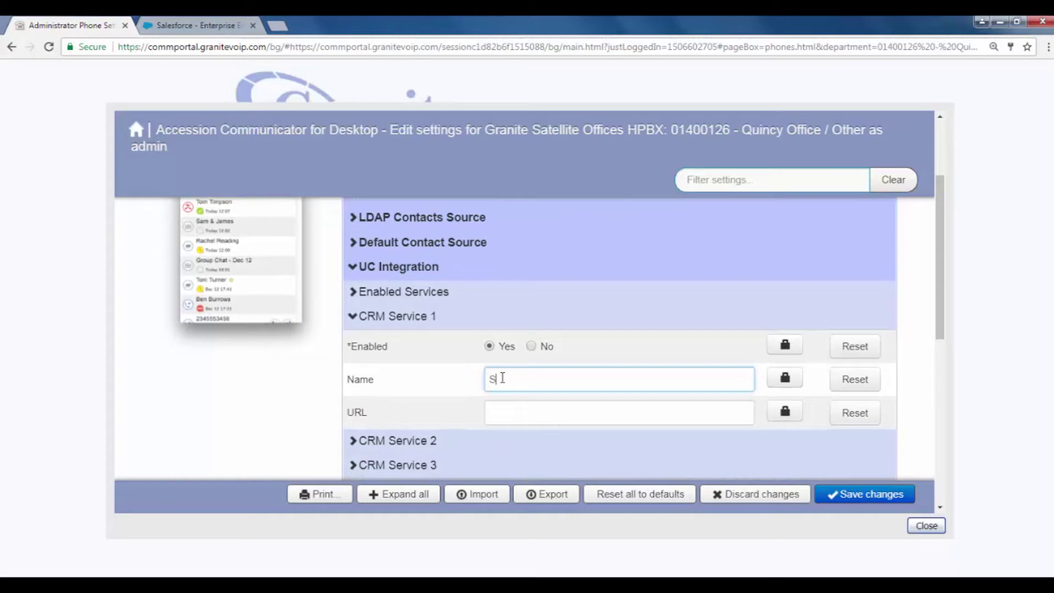
{"action": "type", "text": "alesforc"}
{"action": "type", "text": "e"}
{"action": "left_click", "coordinate": [530, 408]}
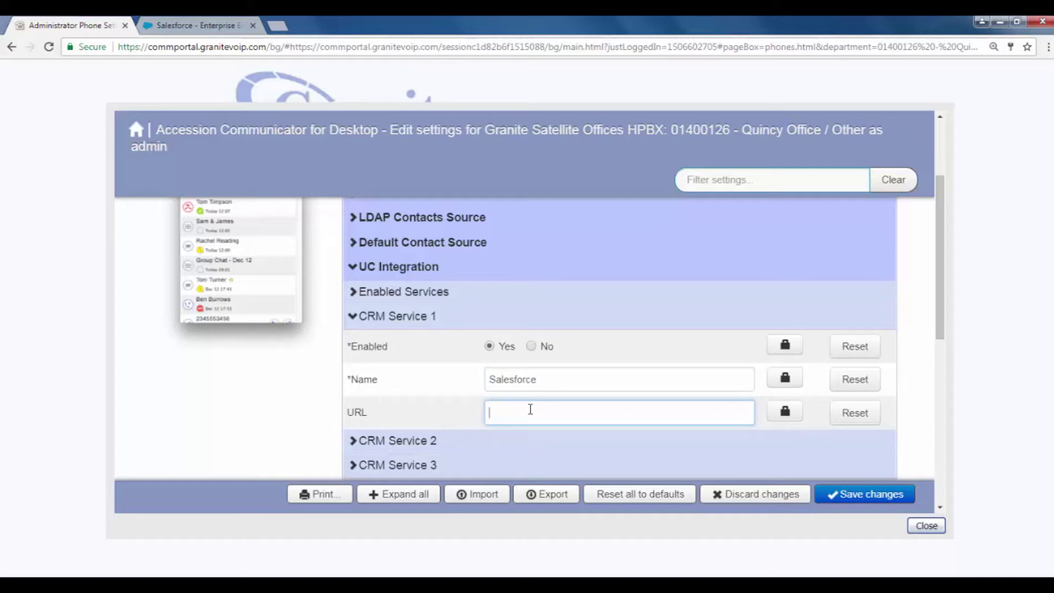
{"action": "key", "text": "ctrl+v"}
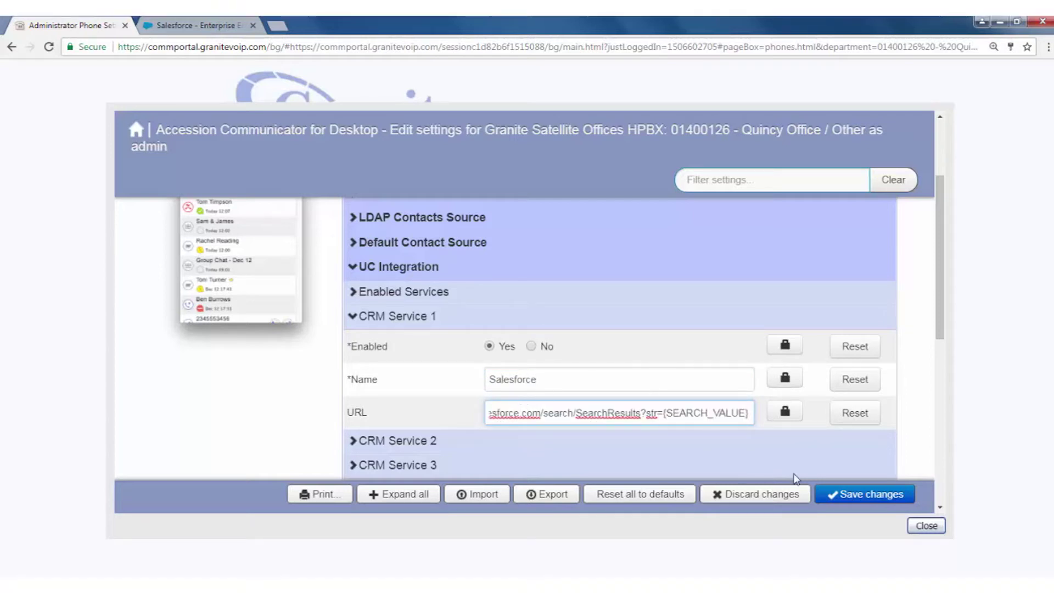
{"action": "left_click", "coordinate": [848, 496]}
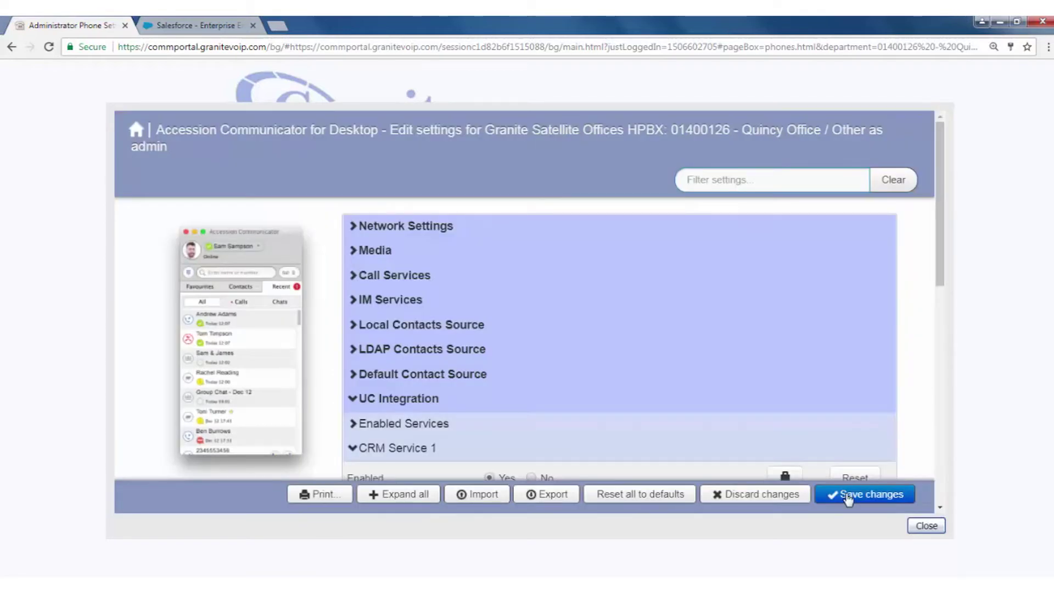